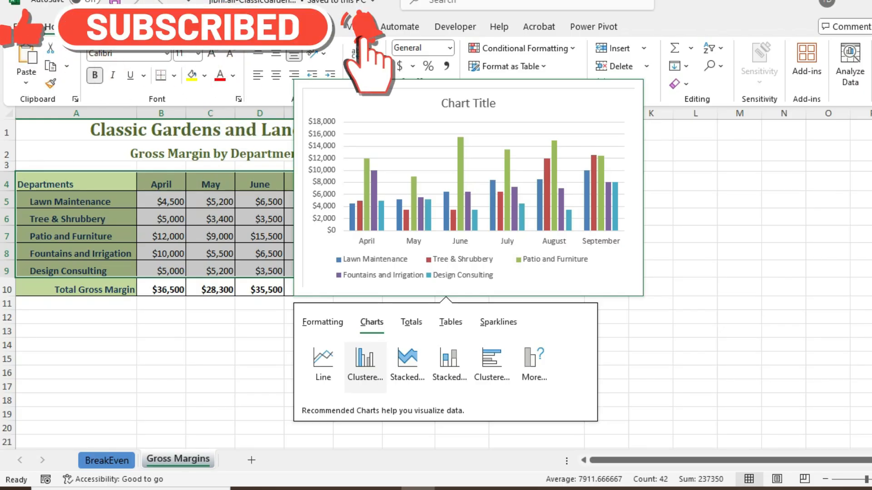
Step: Insert a clustered column chart of the selected department data in A4:G9 and consult the project instructions
click(365, 363)
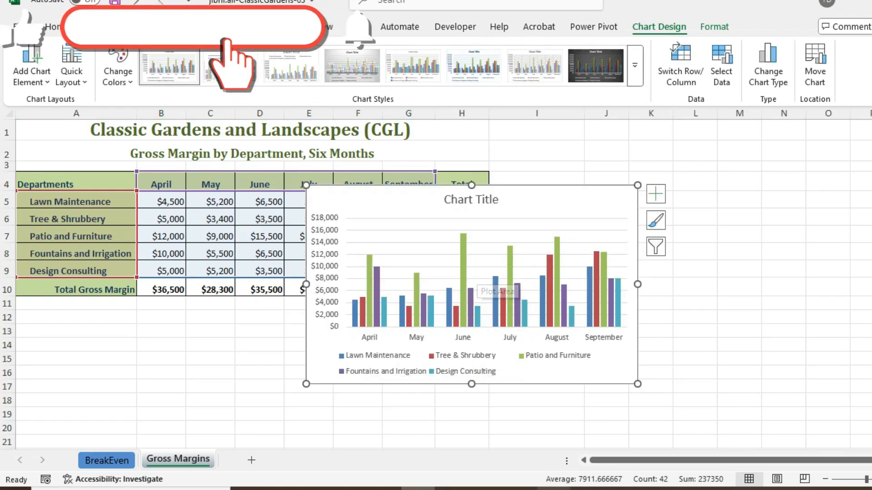
key(alt+Tab)
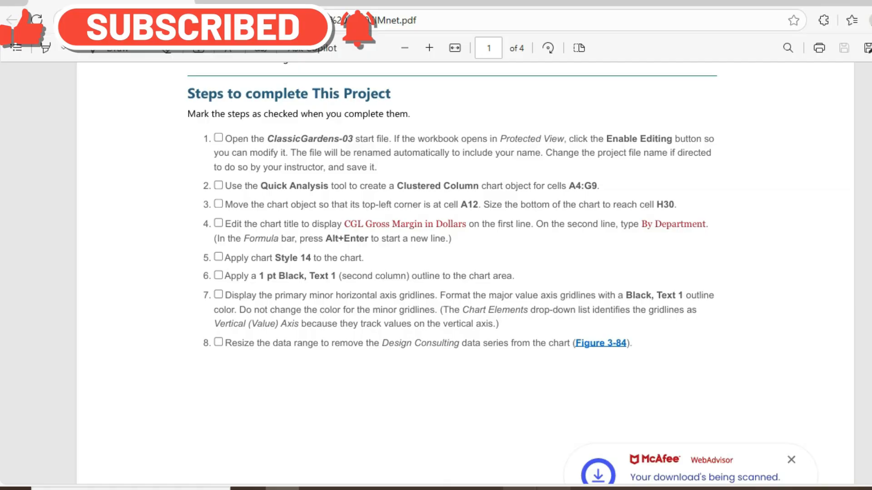
key(alt+Tab)
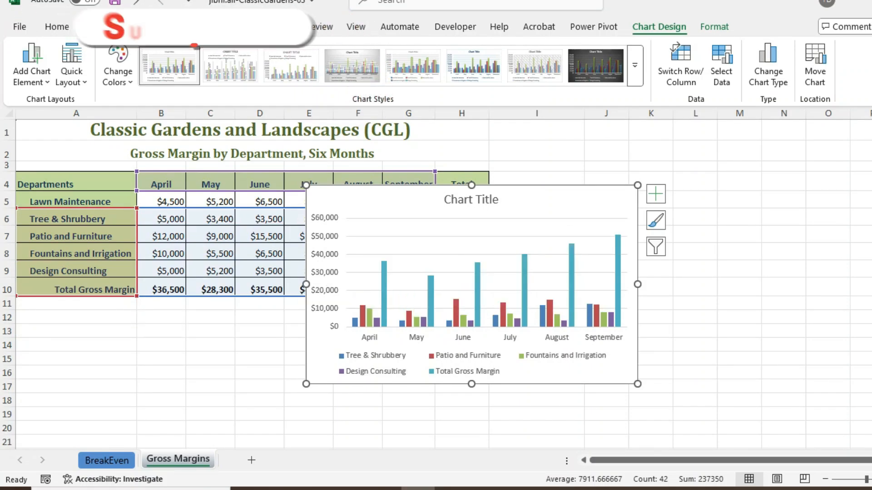
Step: Move the chart so its upper-left corner is in cell A12 and enlarge it to reach cell H30
drag(471, 200, 185, 328)
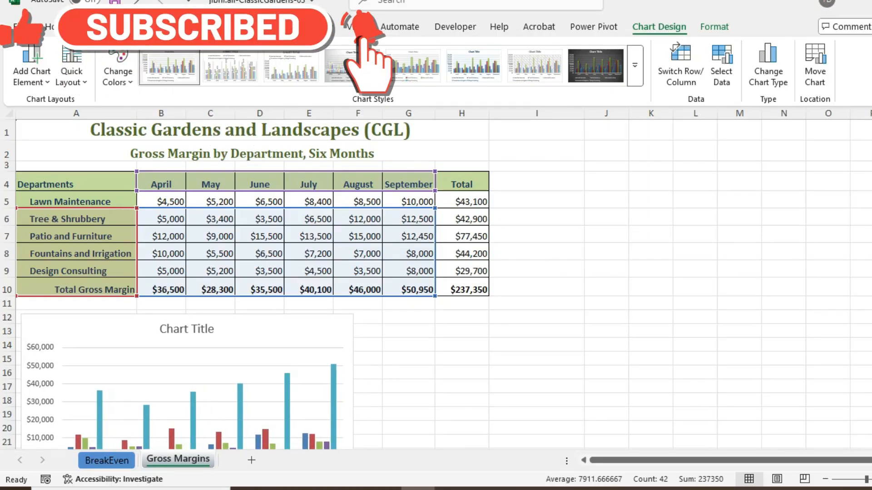
scroll(436, 282, down, 3)
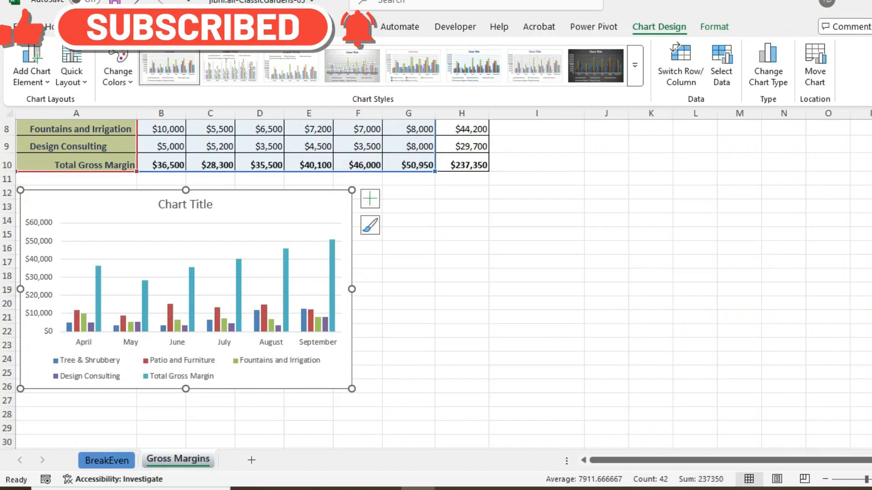
drag(352, 389, 485, 441)
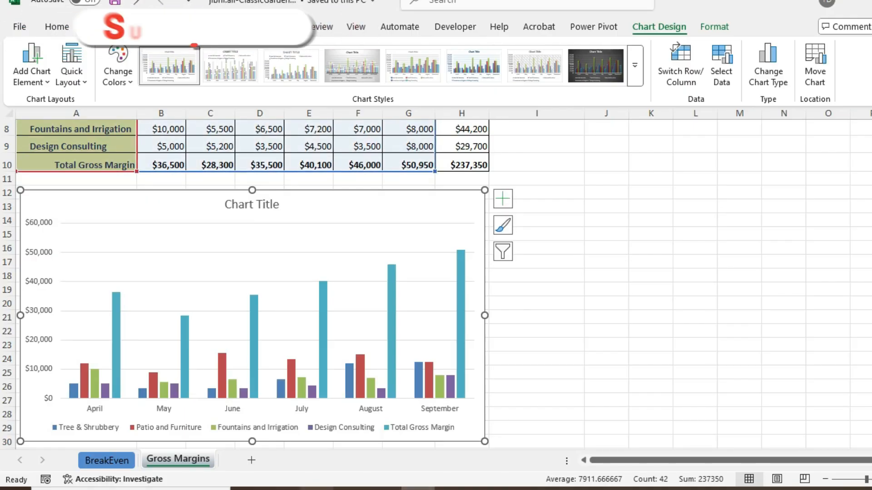
Step: Replace the chart title with "CGL Gross Margin in Dollars", copied from the project instructions
click(311, 489)
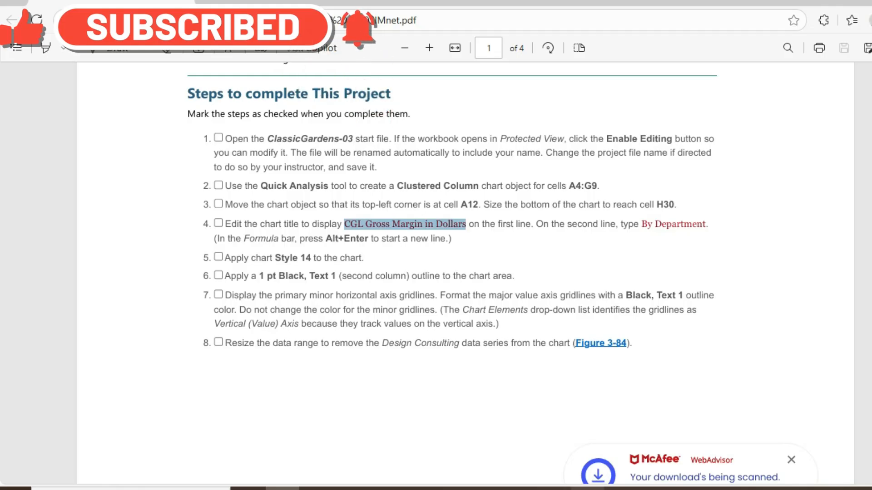
click(418, 489)
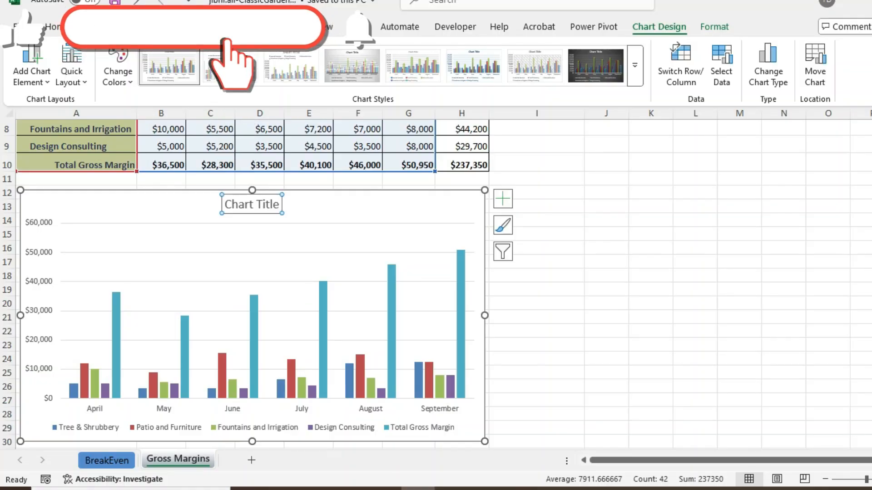
double_click(258, 205)
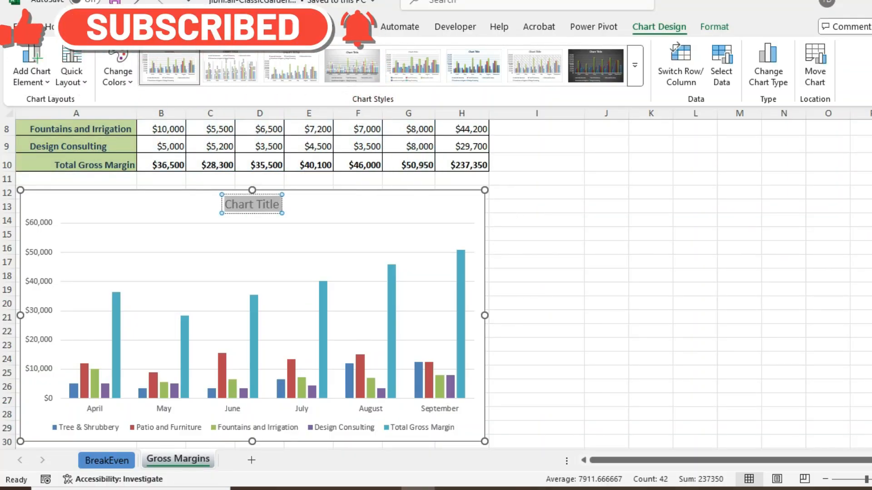
text(CGL Gross Margin in Dollars)
key(ctrl)
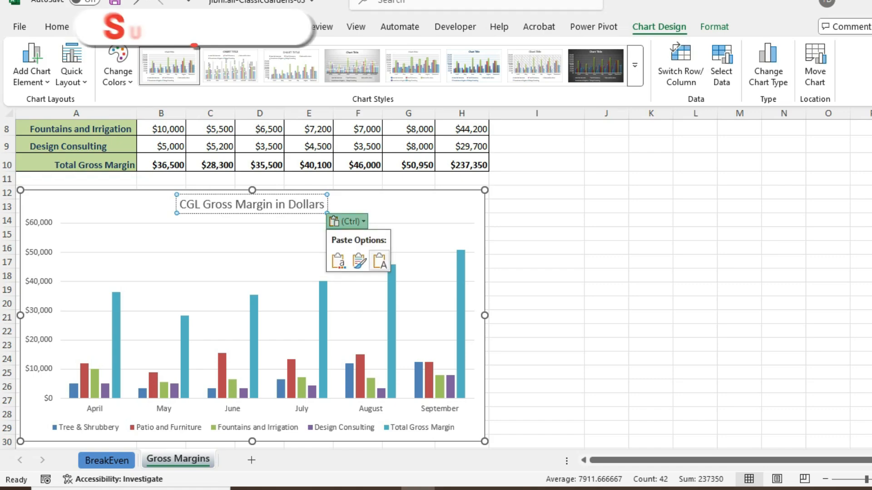
key(Escape)
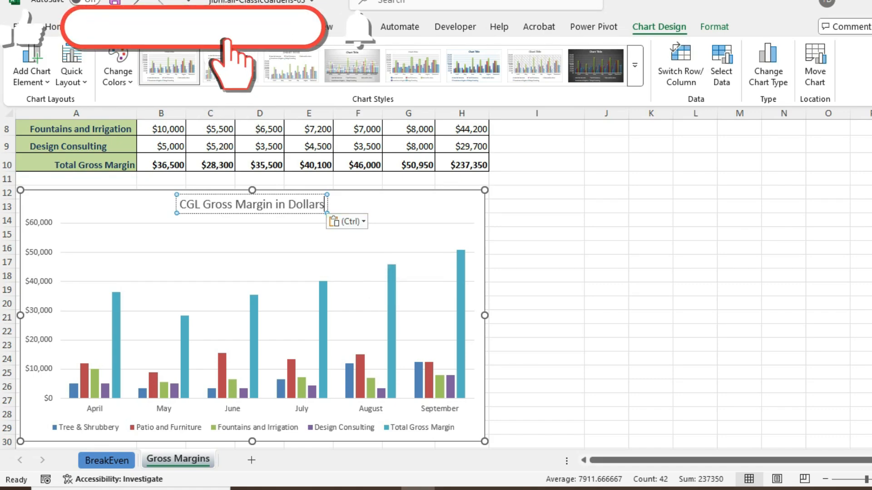
Step: Add a second line reading "By Department" to the chart title, copied from the project instructions
key(Return)
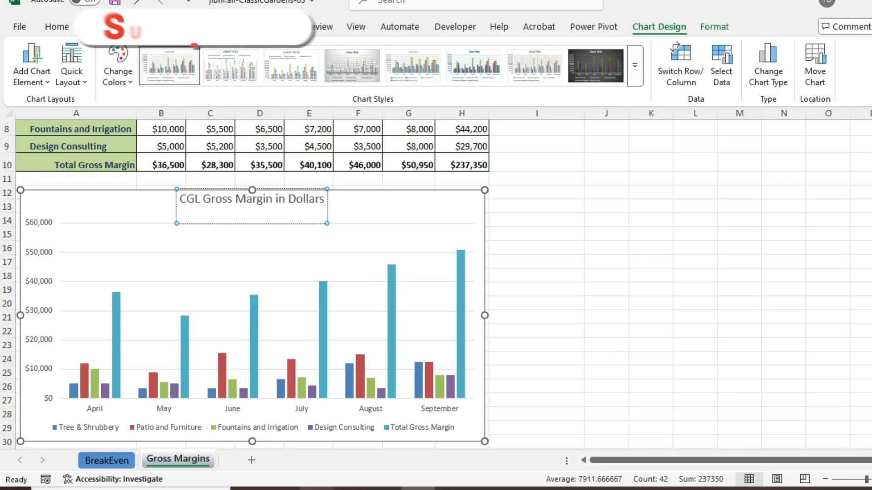
key(alt+Tab)
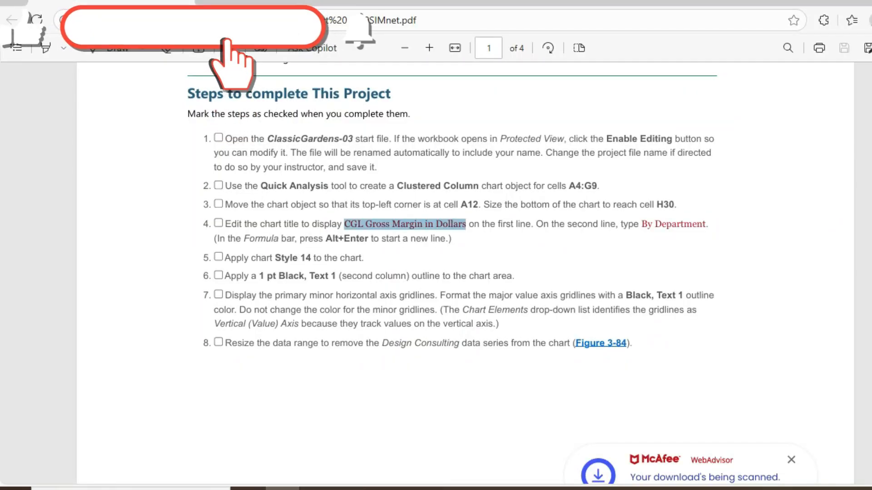
drag(642, 224, 706, 225)
key(ctrl+c)
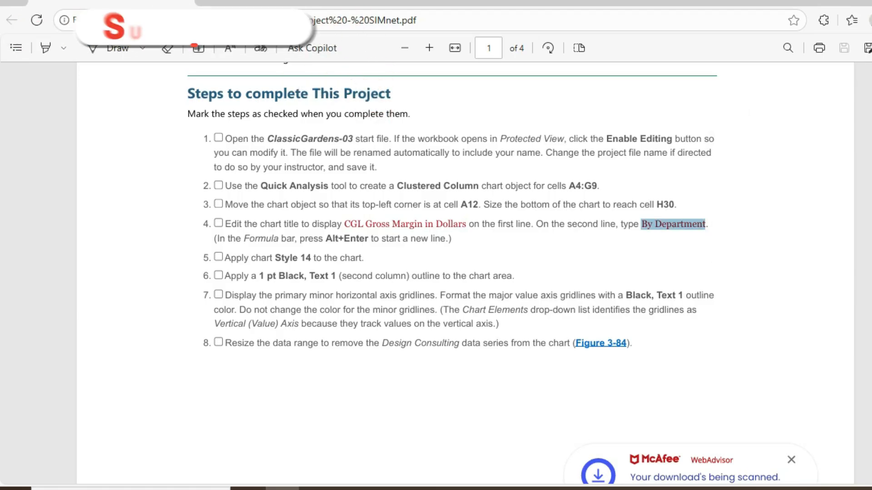
click(706, 224)
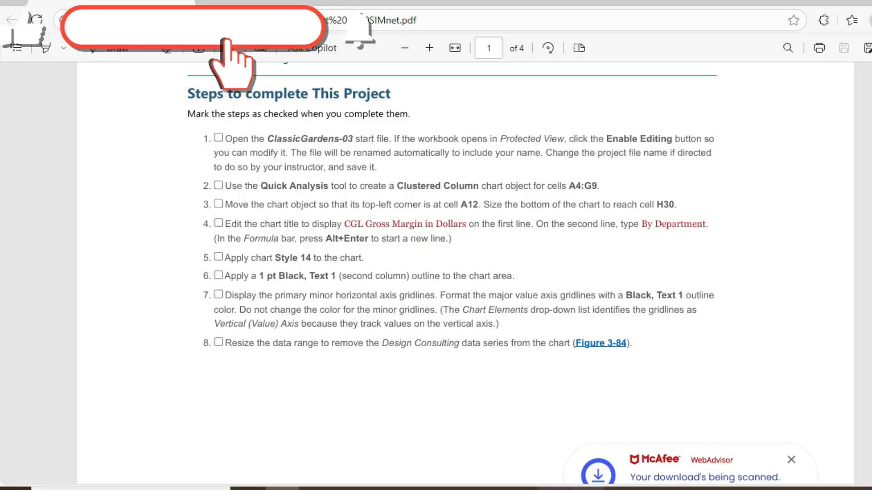
click(418, 489)
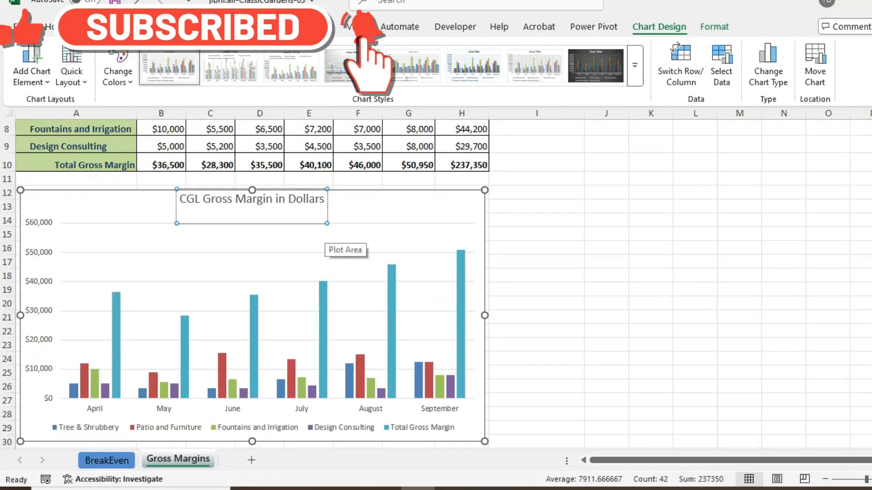
key(ctrl+v)
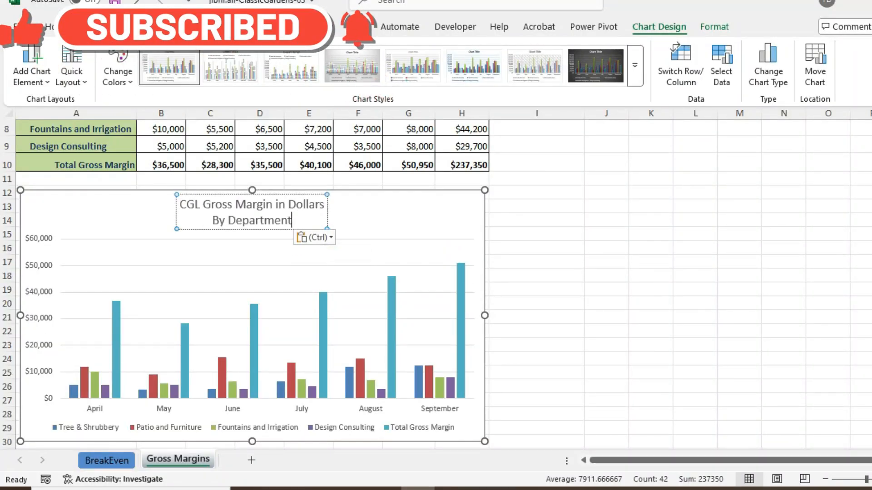
key(ctrl)
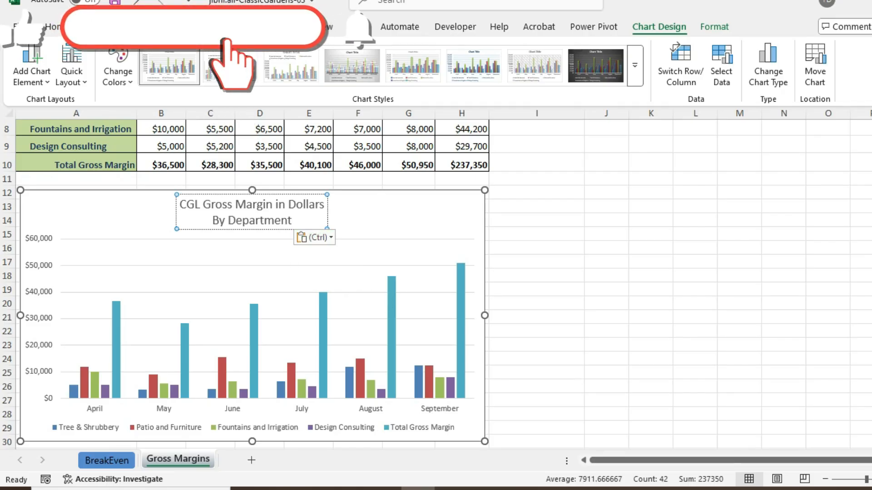
mouse_move(282, 489)
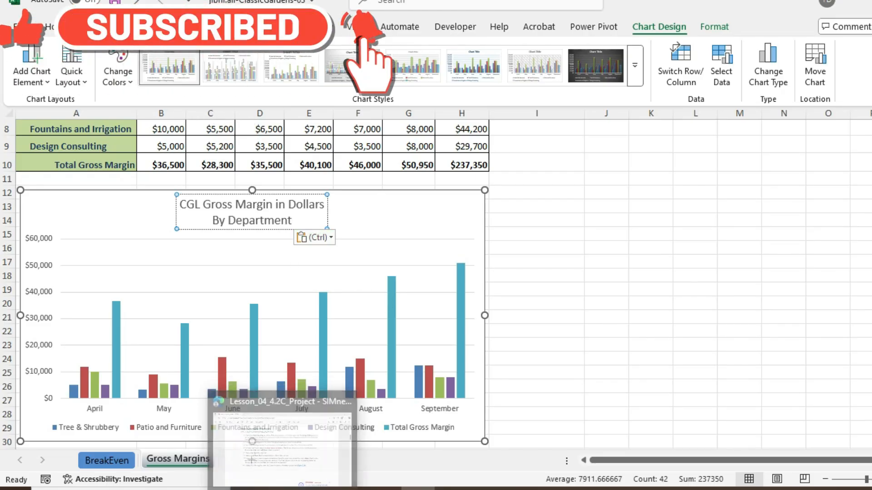
click(606, 220)
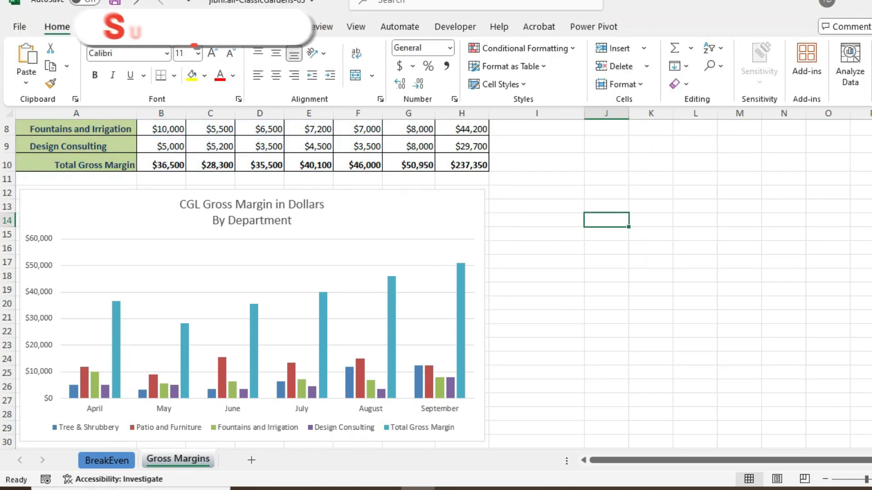
Step: Apply chart Style 14 to the gross margin chart
click(252, 318)
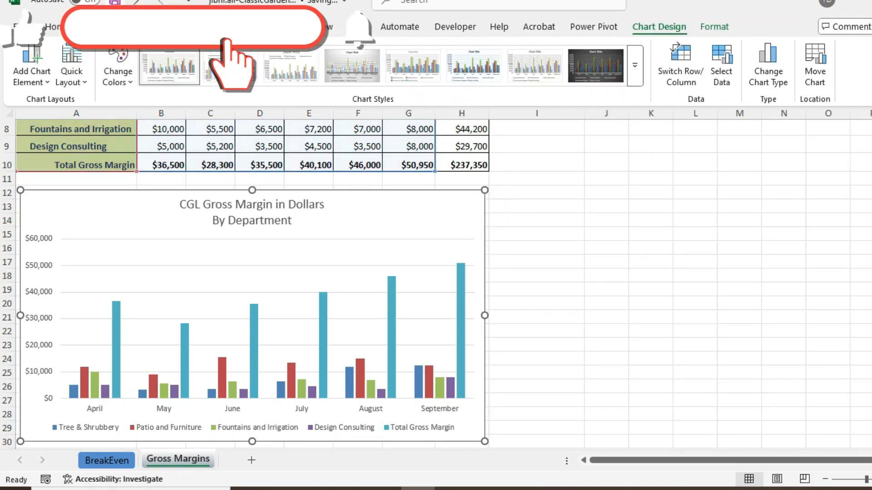
key(alt+Tab)
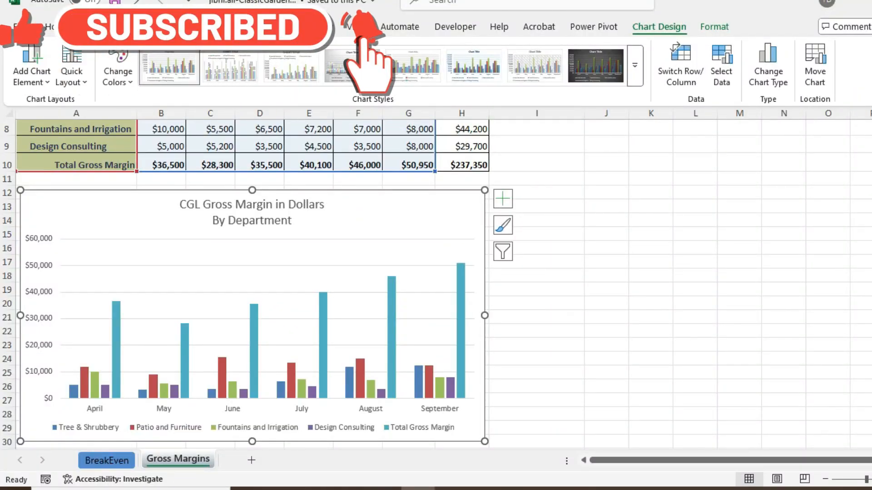
click(635, 65)
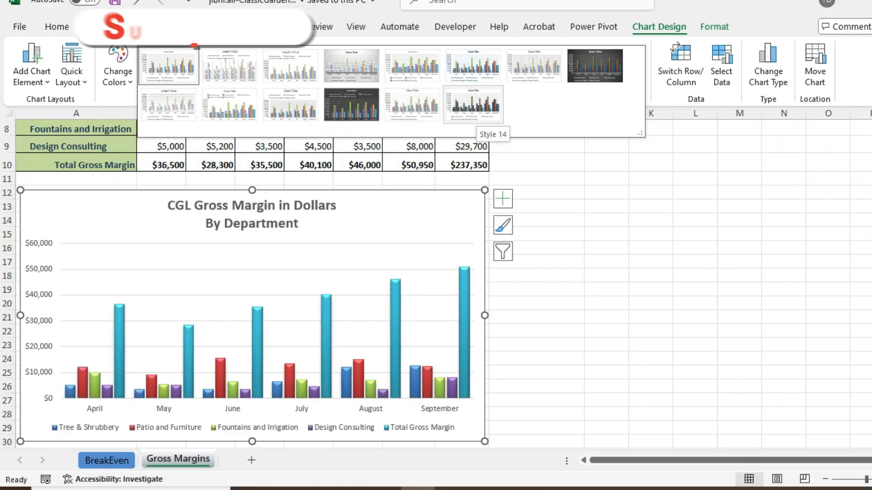
click(473, 105)
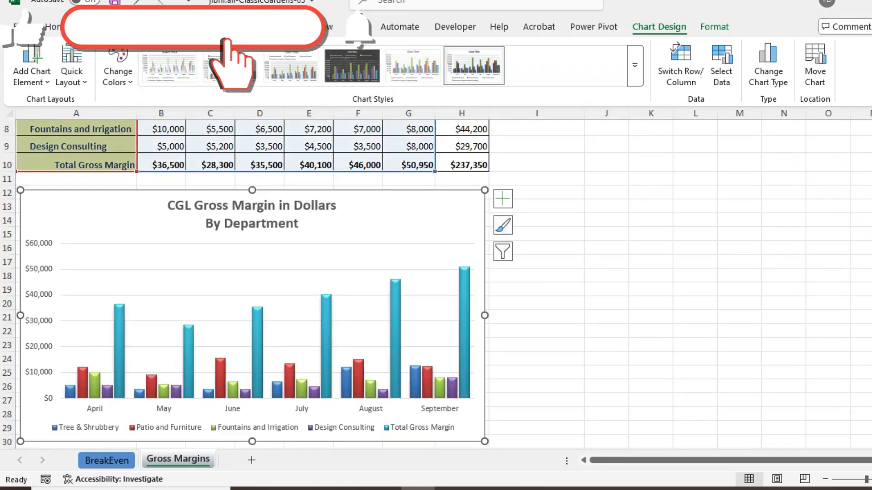
click(635, 65)
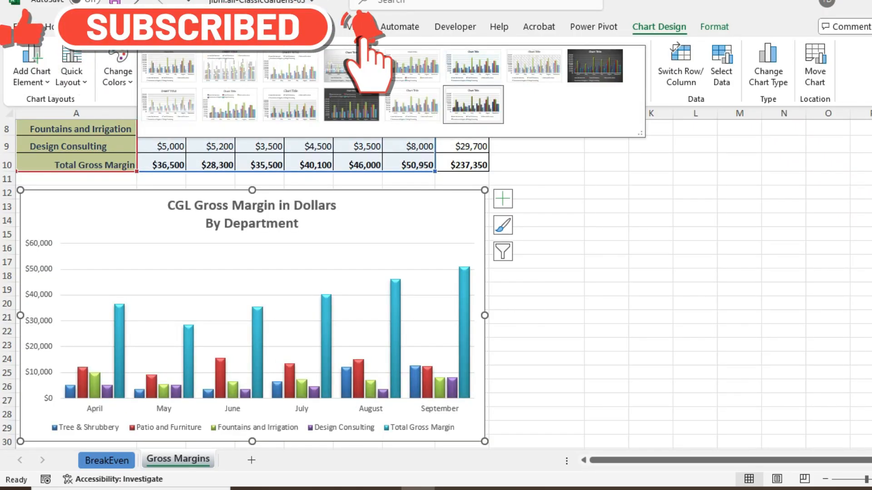
key(Escape)
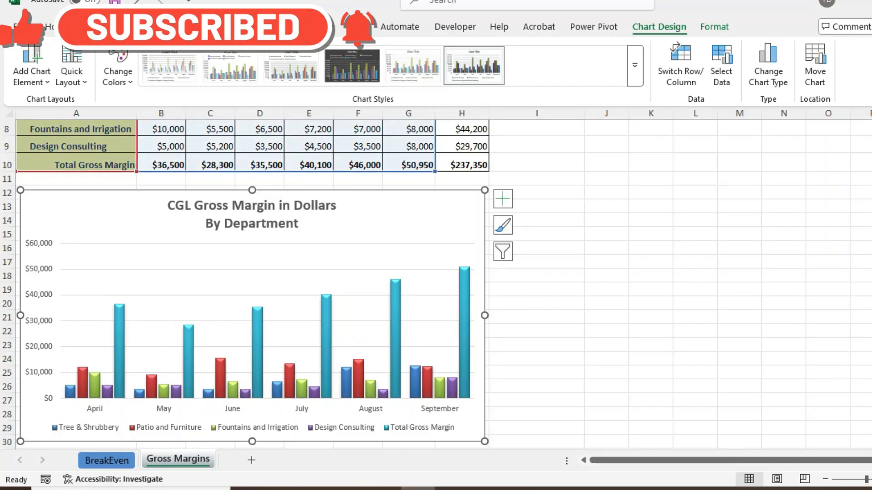
Step: Apply a 1 pt outline in the theme color Black, Text 1 to the chart area
key(alt+Tab)
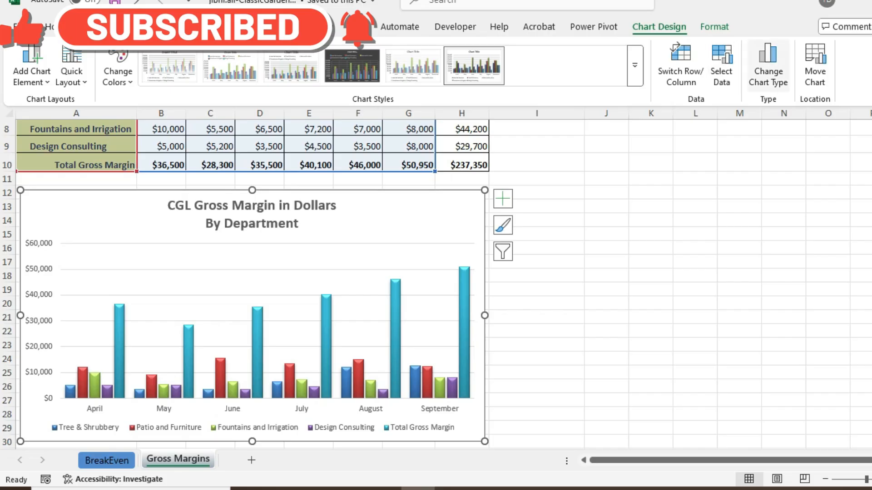
click(714, 27)
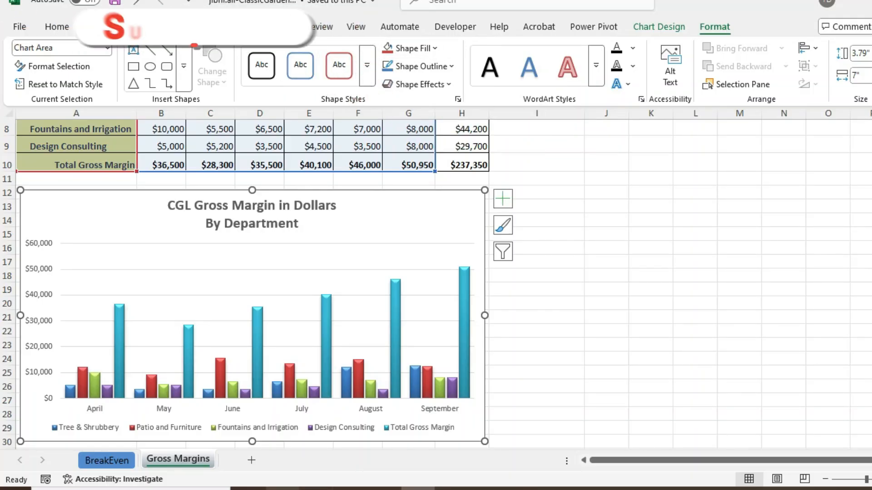
key(alt+Tab)
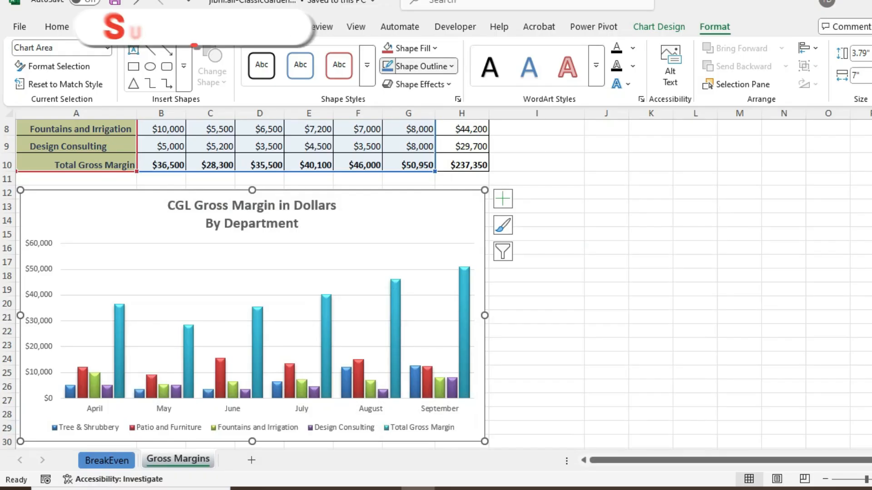
click(418, 67)
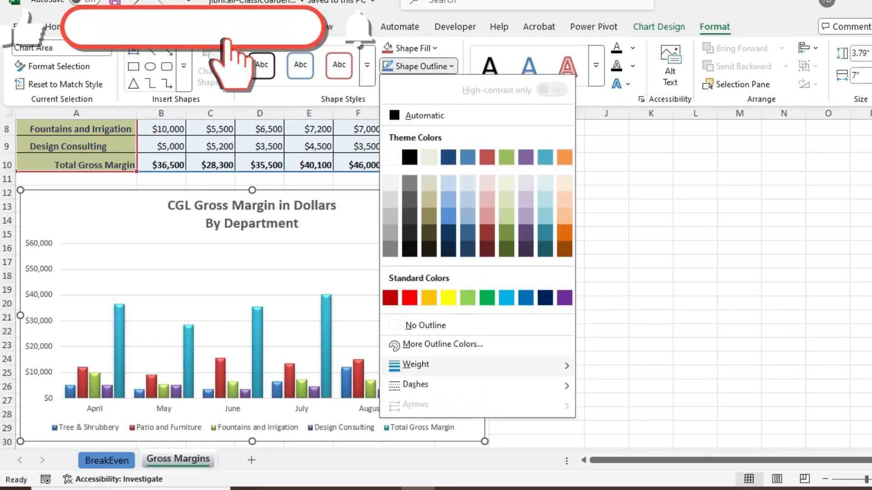
mouse_move(415, 365)
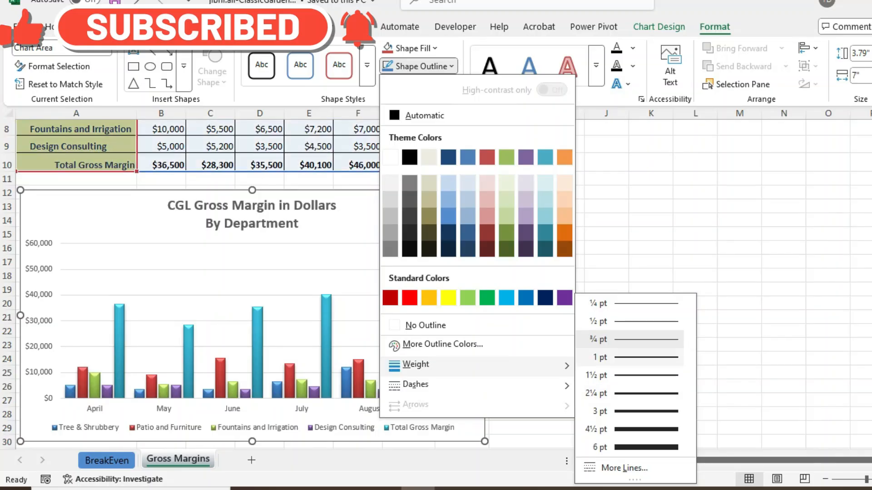
key(Escape)
key(Escape)
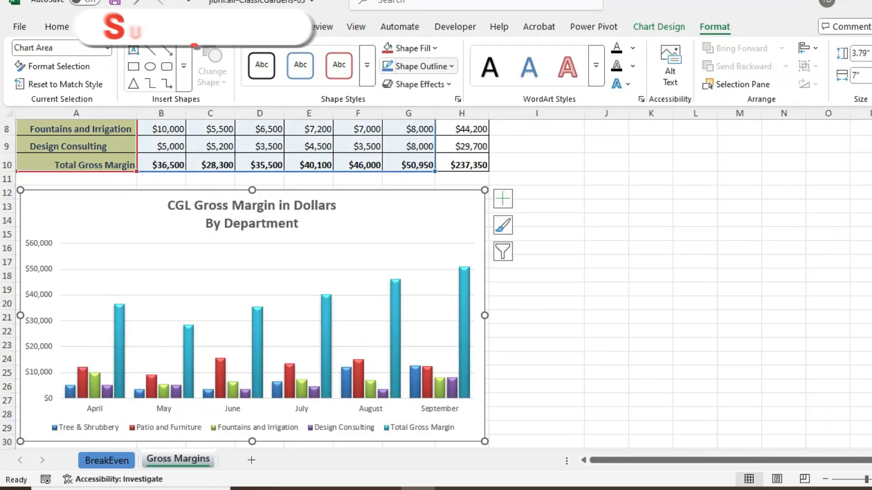
key(Return)
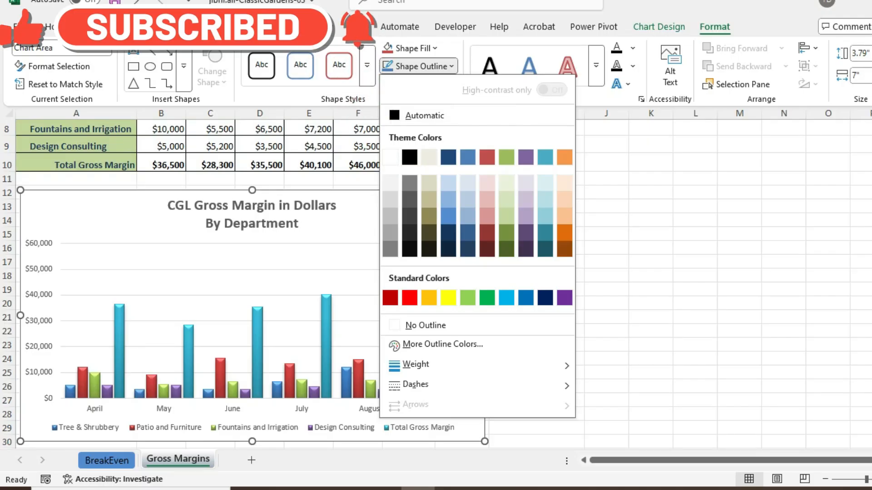
key(Down)
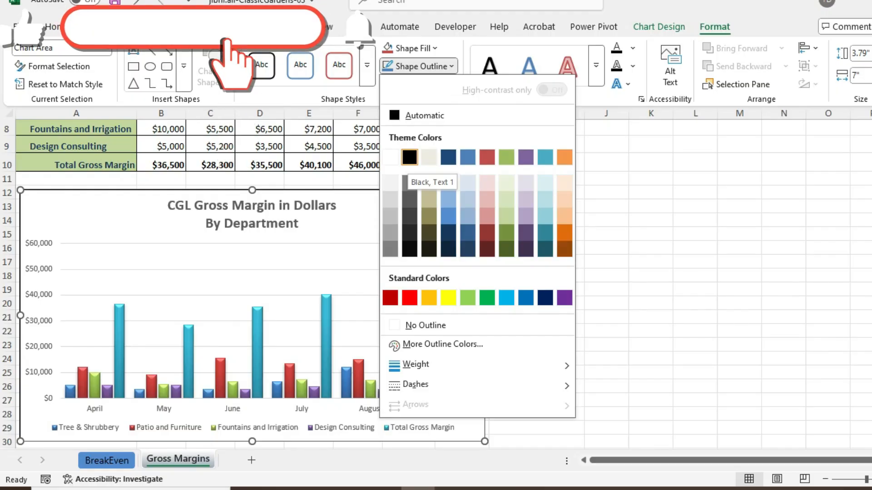
key(Return)
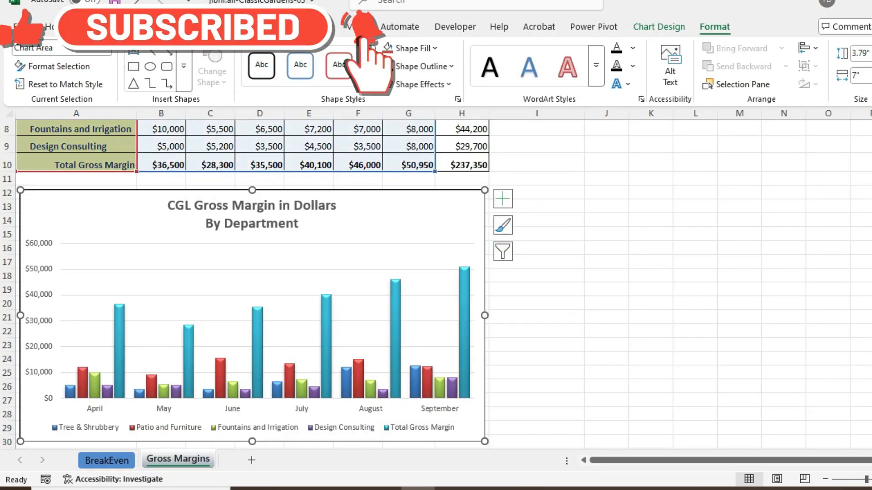
Step: Save the workbook with the gross margin chart selected
key(Escape)
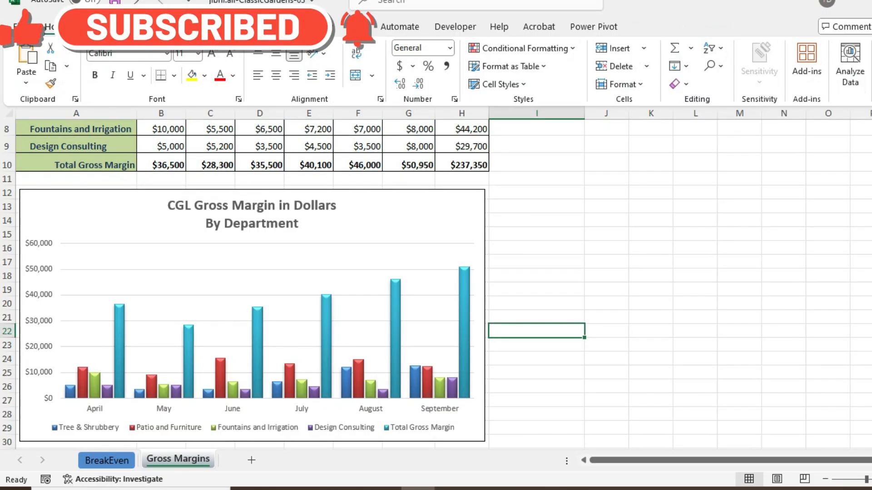
click(482, 262)
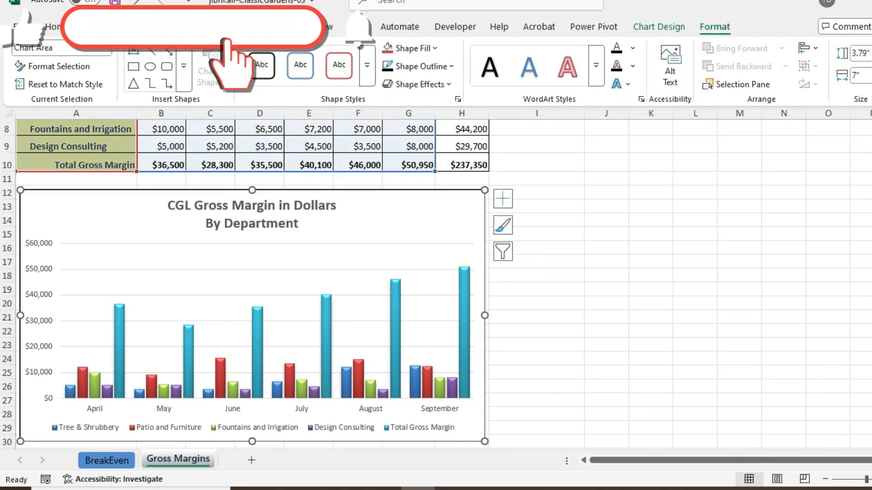
key(ctrl+s)
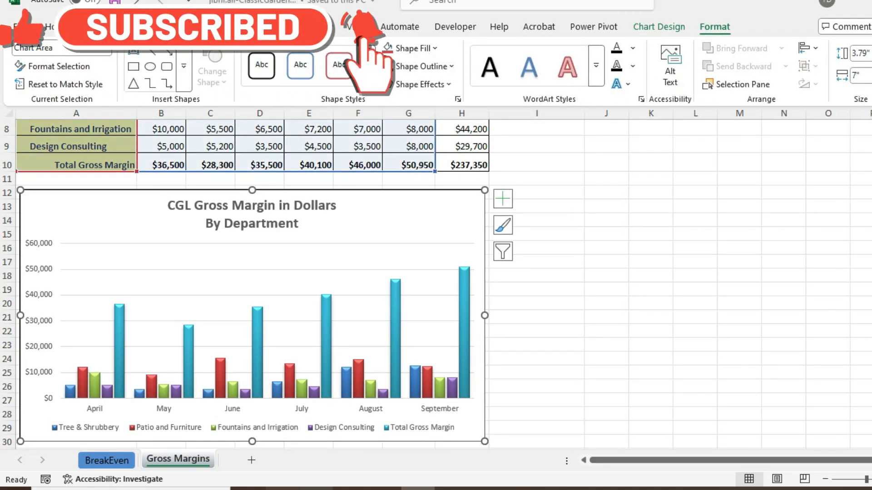
Step: Add primary minor horizontal gridlines to the gross margin chart, as the project instructions require
key(alt+Tab)
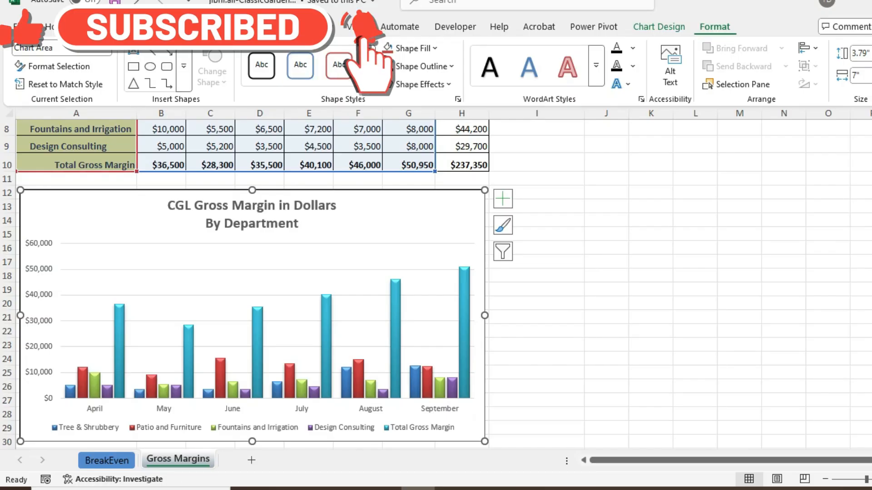
click(660, 27)
click(32, 66)
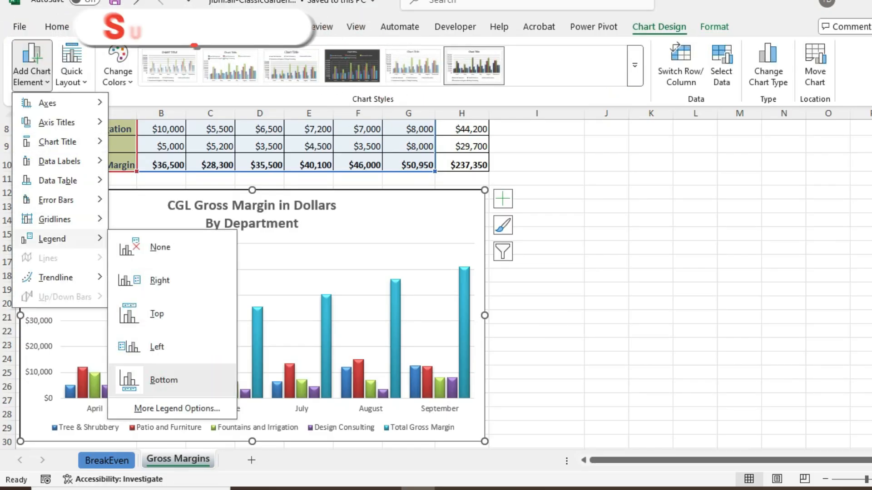
mouse_move(55, 219)
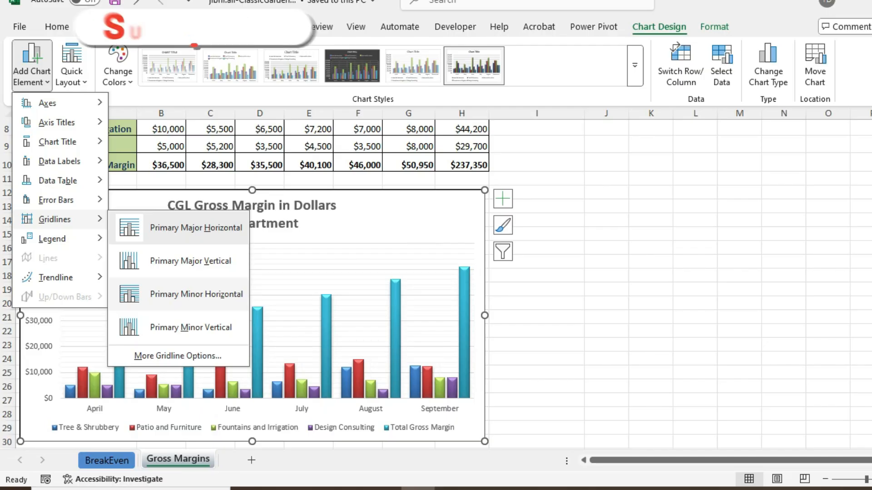
click(195, 294)
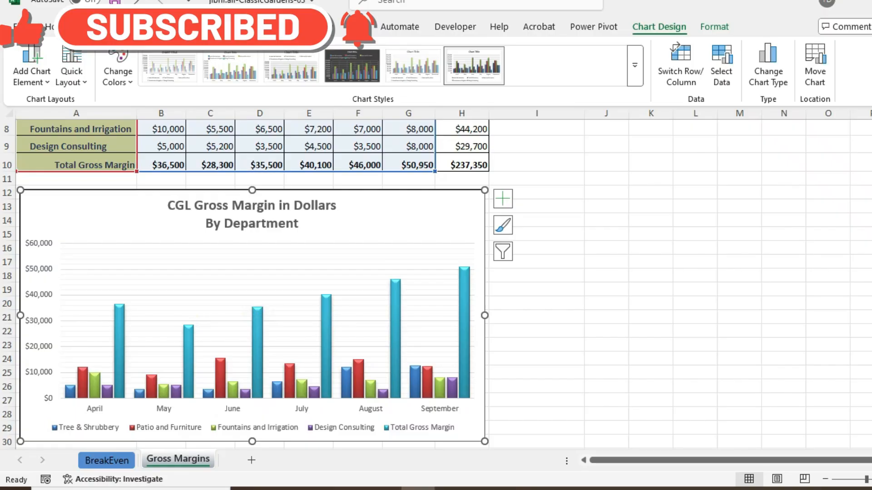
Step: Recheck the gridline instruction in the project PDF, and remove the chart's primary minor horizontal gridlines
key(alt+Tab)
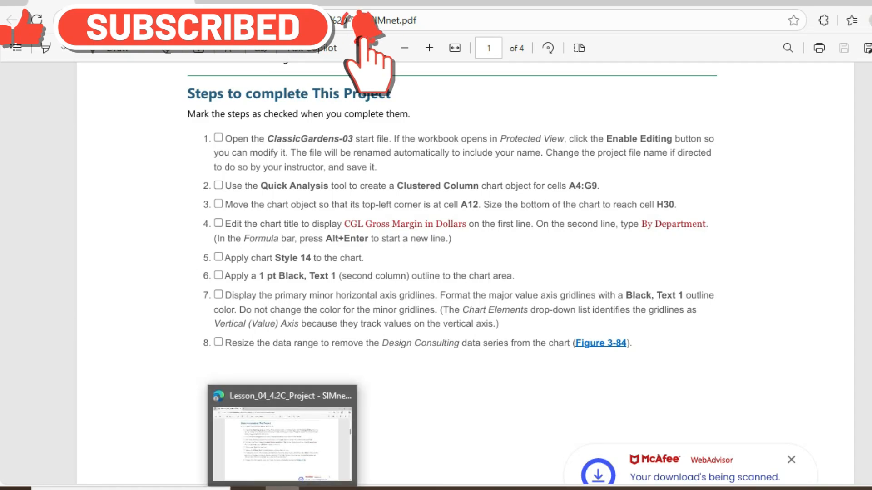
click(282, 488)
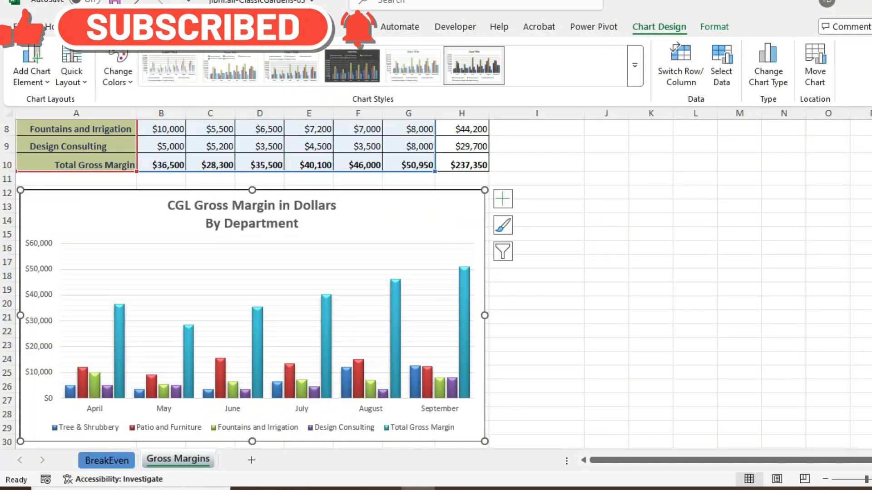
click(32, 63)
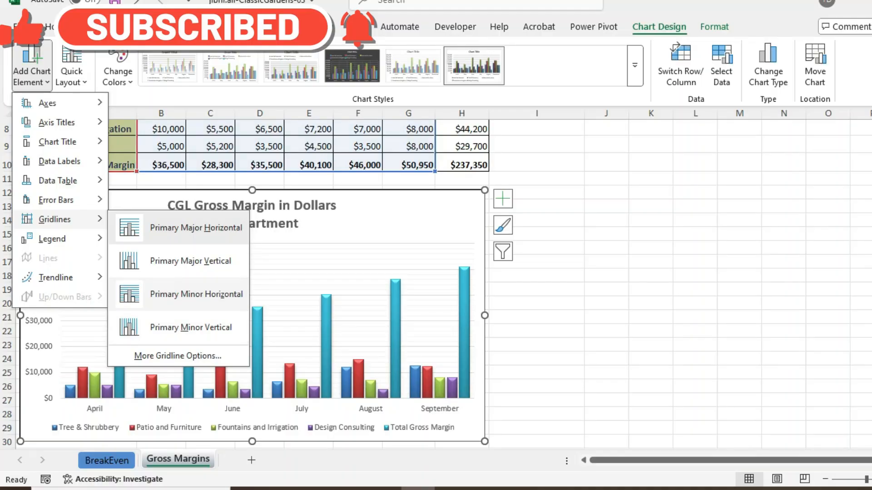
click(196, 294)
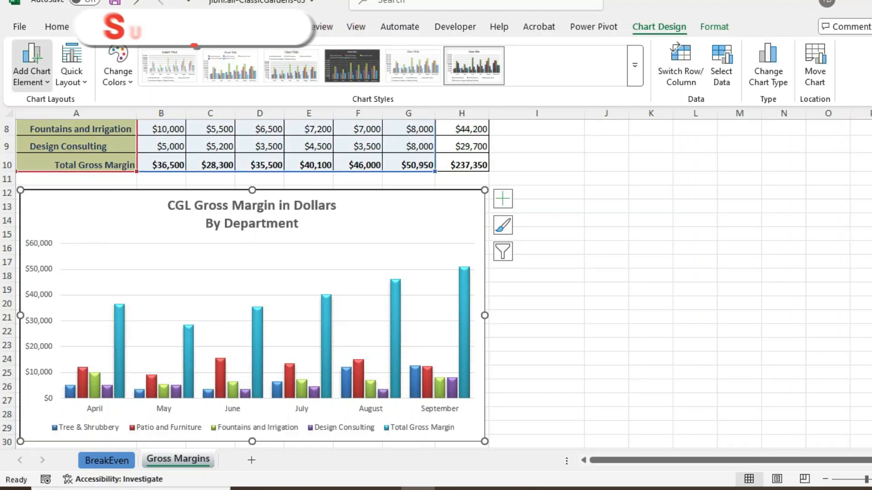
Step: Display the chart's primary minor horizontal gridlines again, keeping the primary major horizontal ones
click(31, 68)
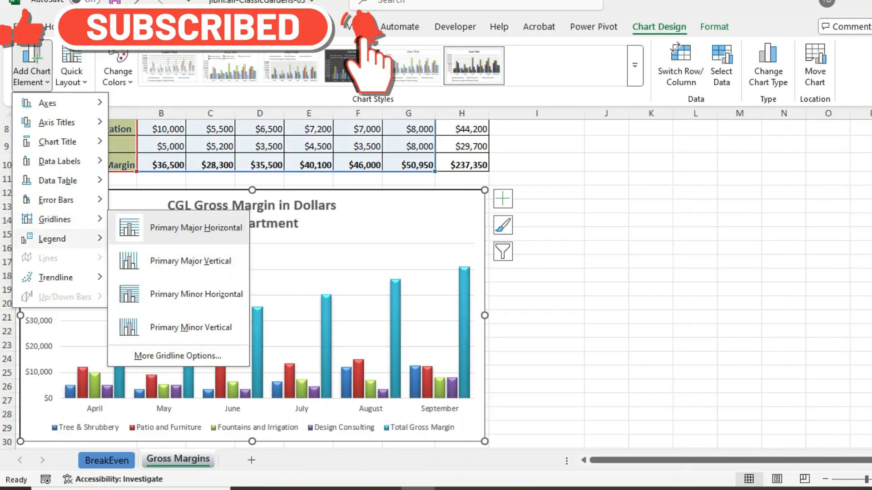
click(502, 199)
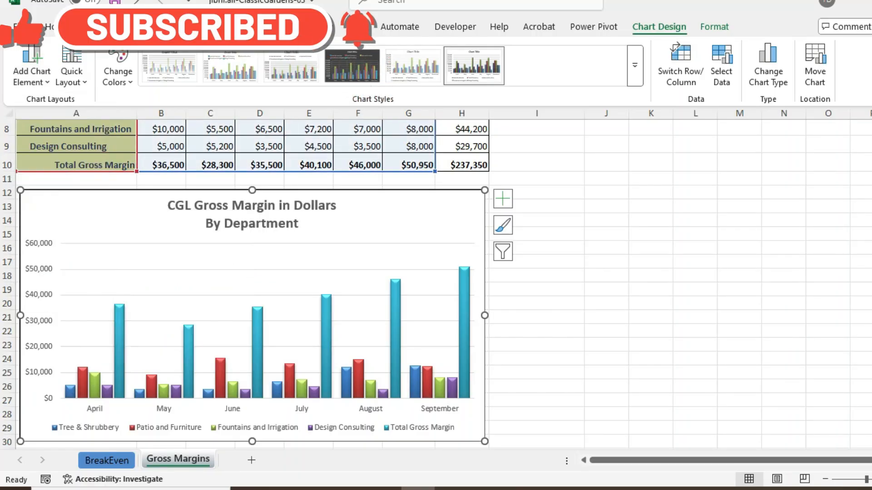
mouse_move(566, 298)
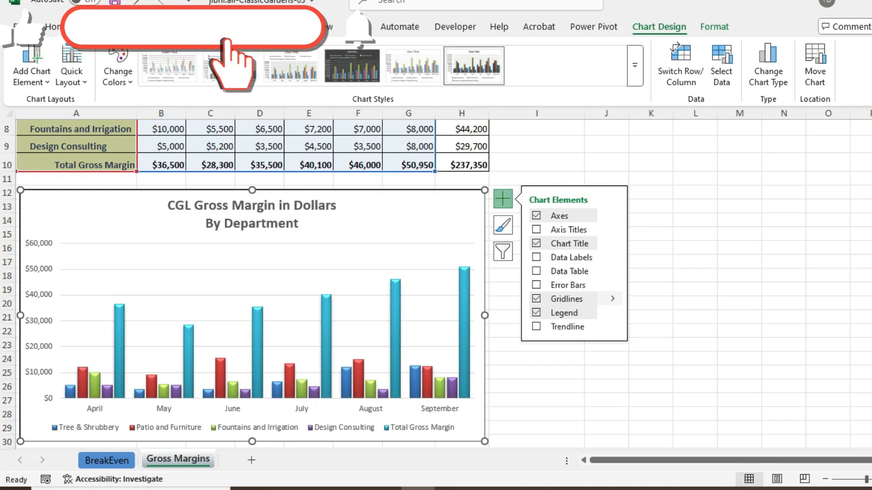
click(612, 299)
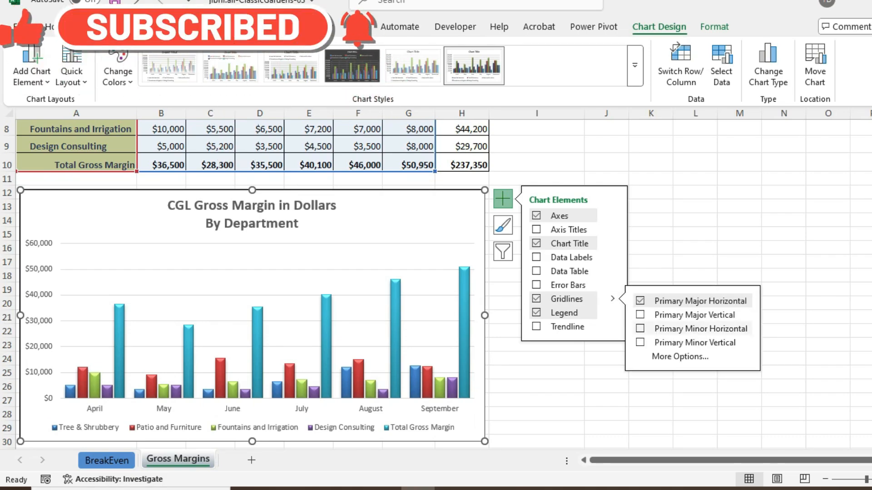
click(690, 329)
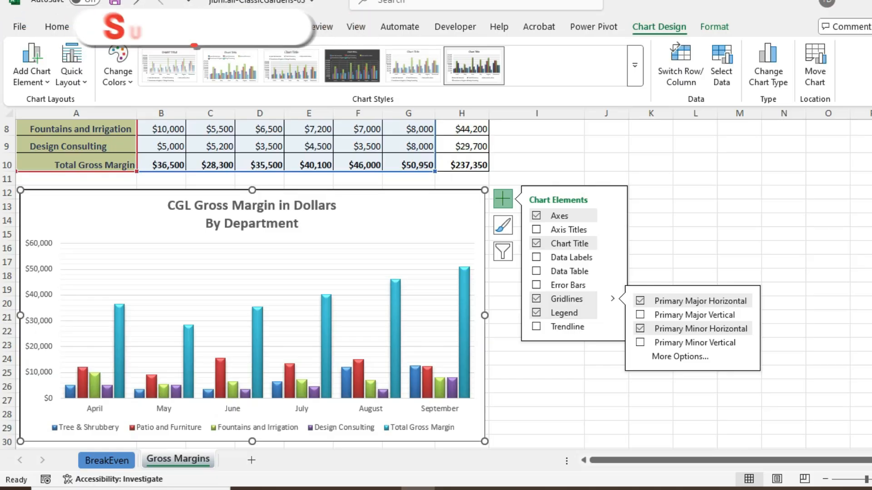
key(Escape)
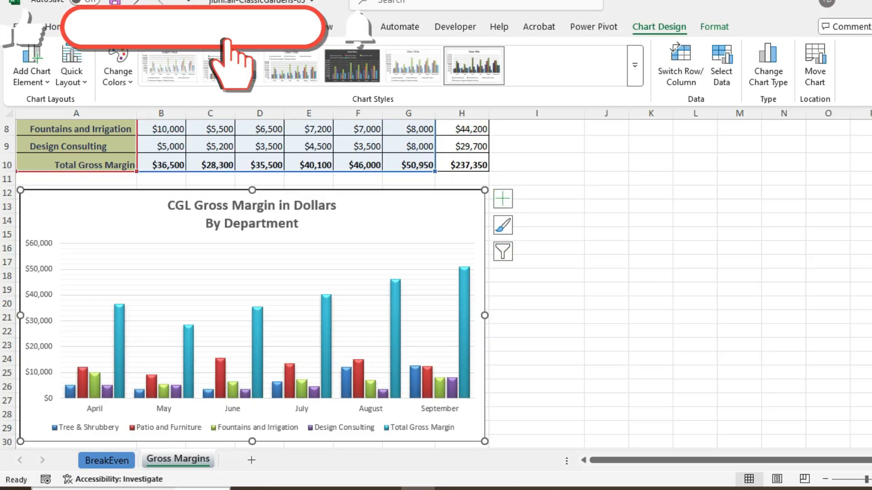
Step: Format the chart's major horizontal gridlines with the theme line color Black, Text 1
key(alt+Tab)
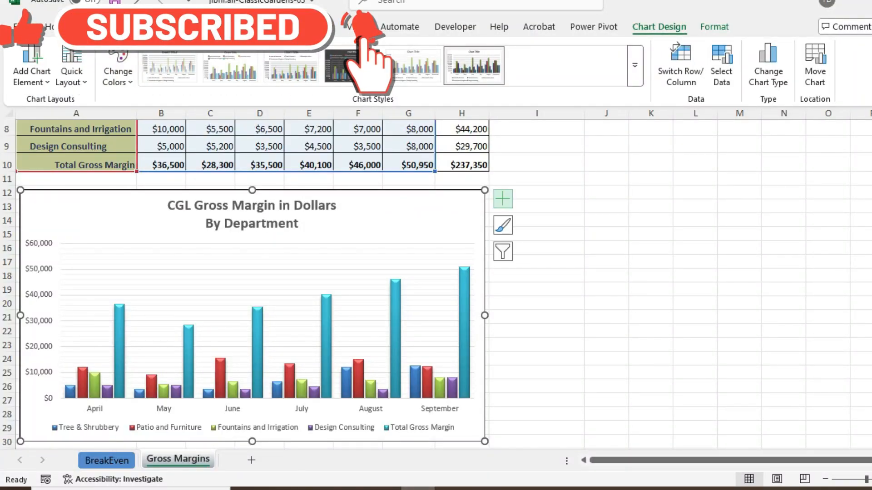
click(503, 198)
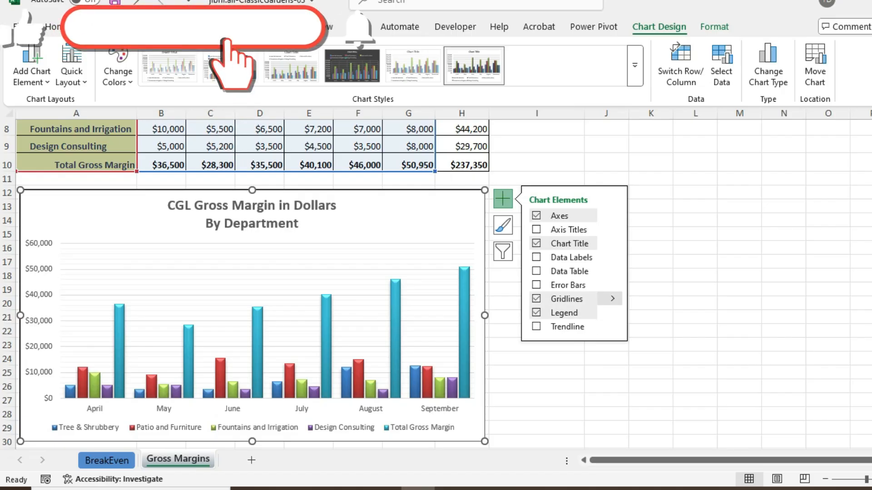
click(612, 299)
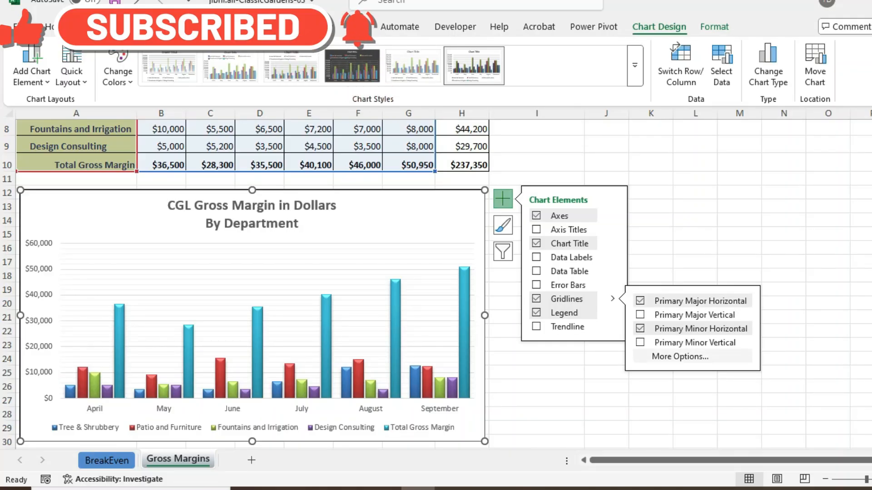
click(680, 357)
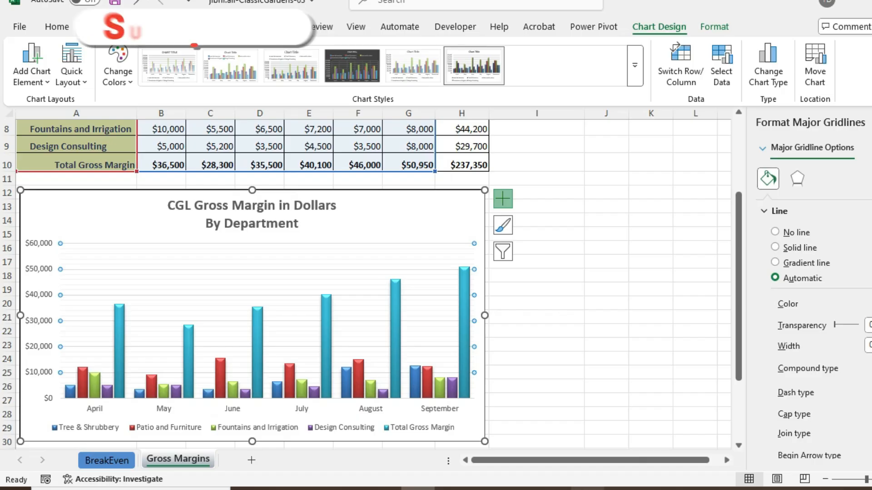
mouse_move(587, 489)
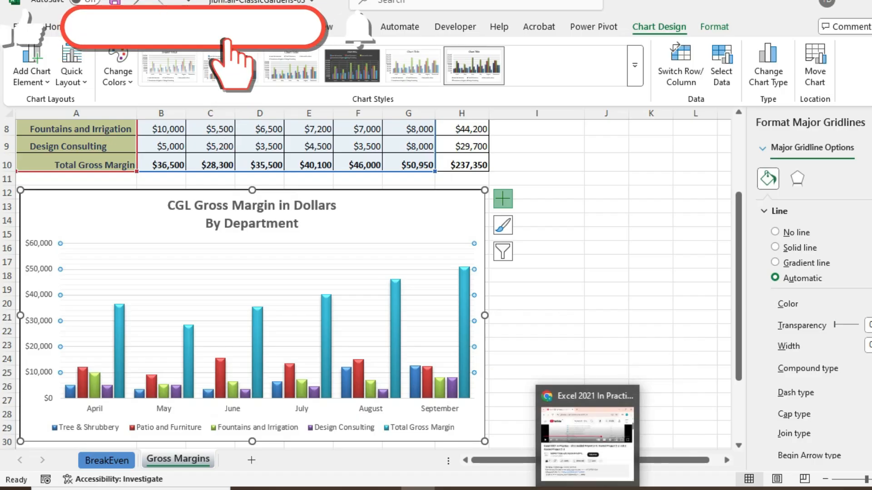
key(alt+c)
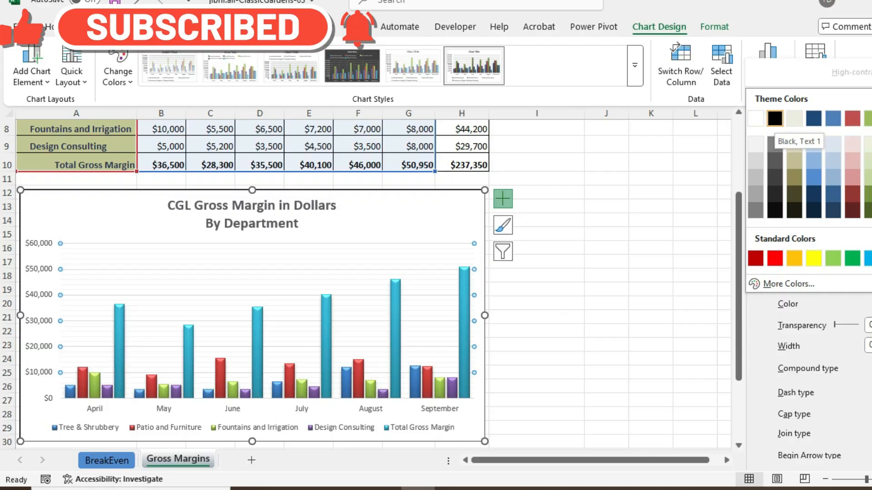
key(Return)
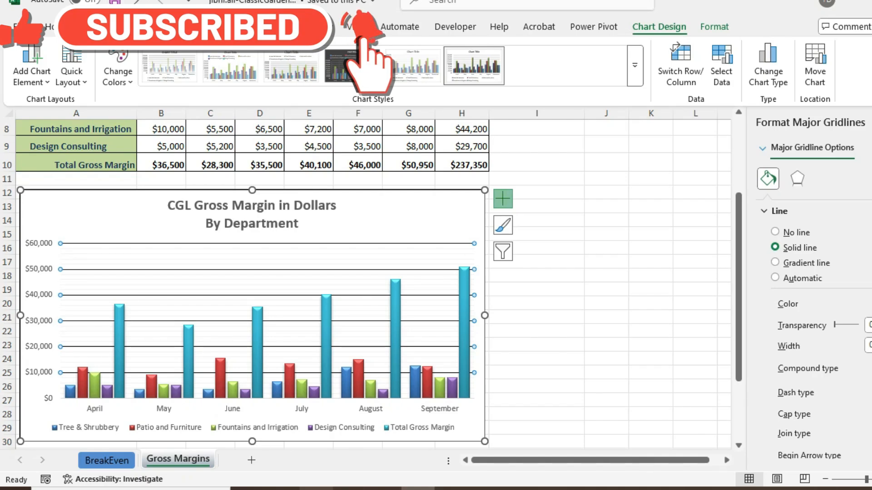
Step: Switch to the project instructions PDF and examine the reference figure for removing the Design Consulting data series
click(316, 489)
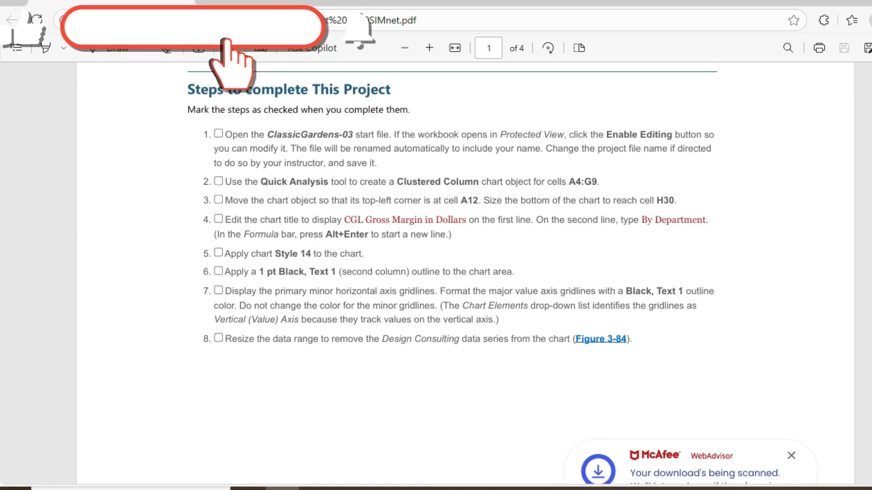
scroll(465, 272, down, 6)
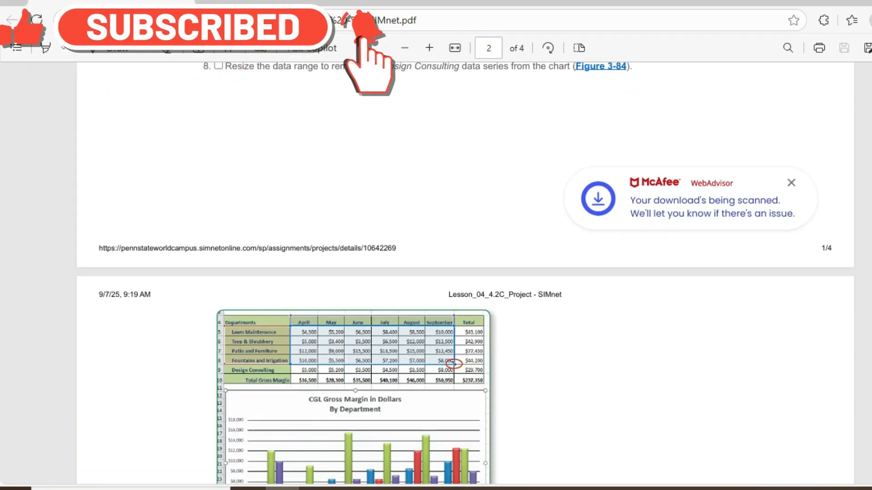